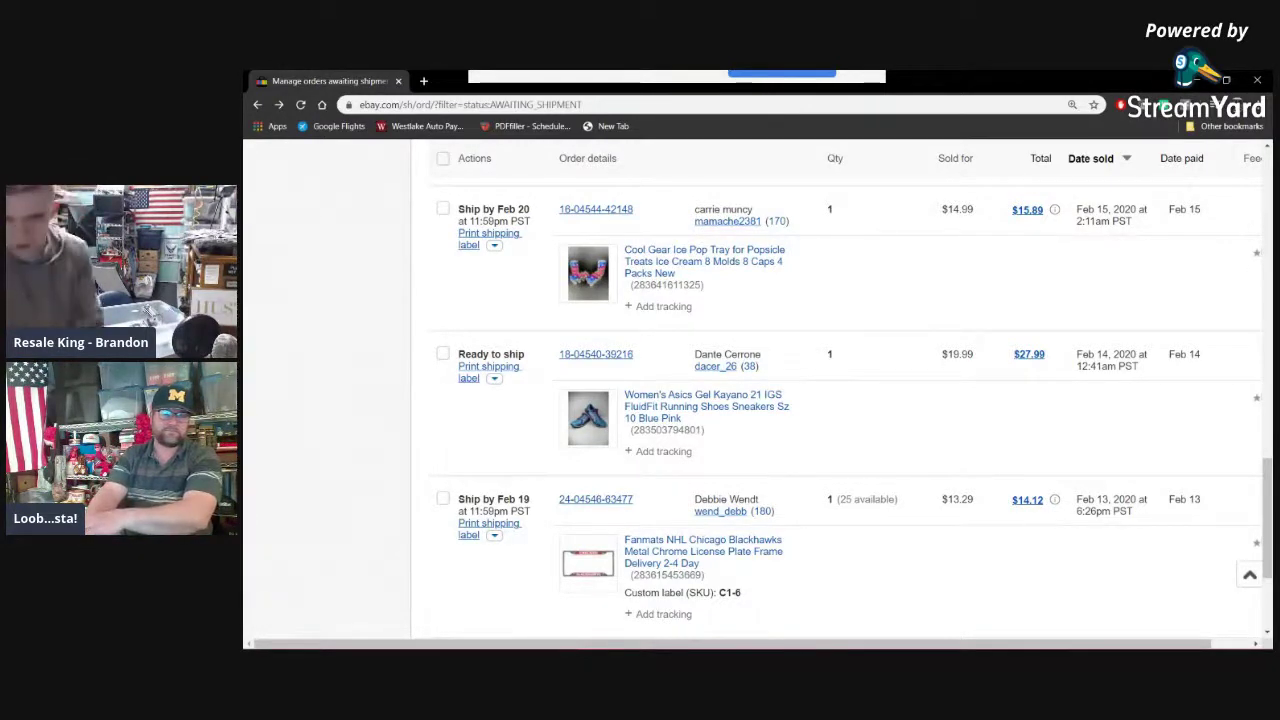
- Switch to the Firefox window and review the orders awaiting shipment on that eBay account
{"action": "left_click", "coordinate": [557, 637]}
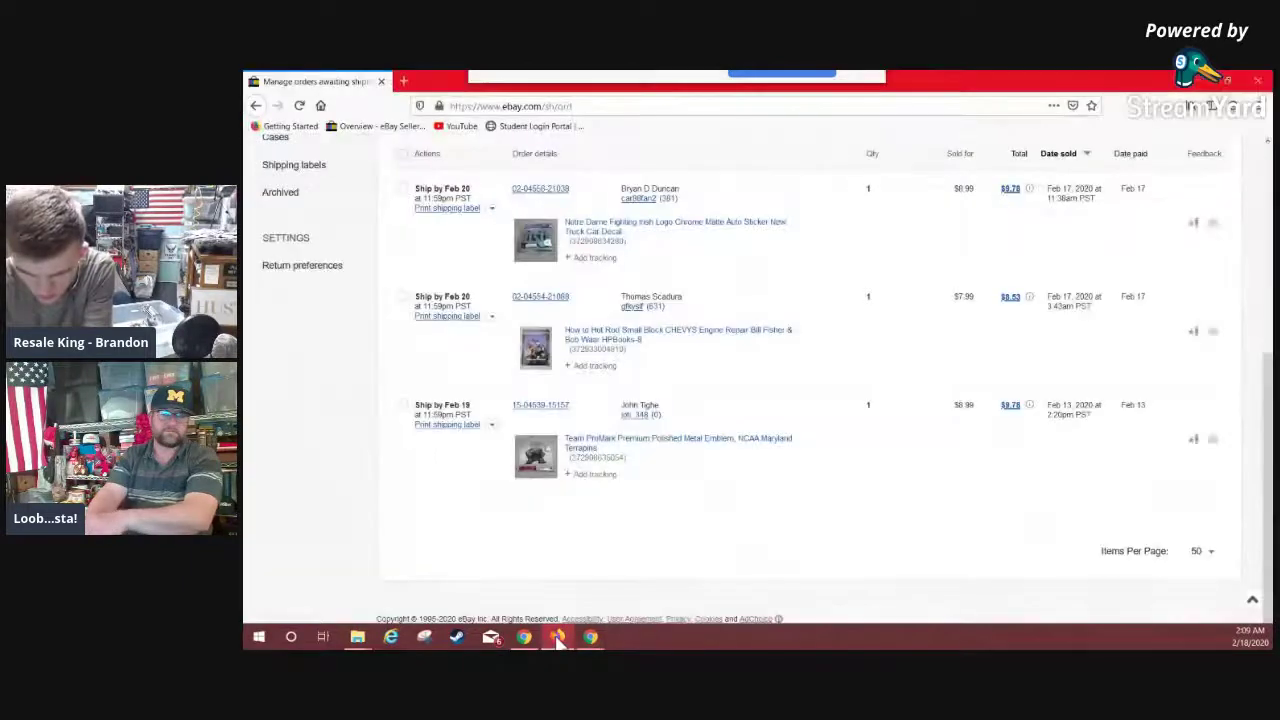
{"action": "scroll", "coordinate": [637, 456], "scroll_direction": "up", "scroll_amount": 1}
{"action": "scroll", "coordinate": [637, 456], "scroll_direction": "down", "scroll_amount": 1}
{"action": "scroll", "coordinate": [634, 451], "scroll_direction": "up", "scroll_amount": 2}
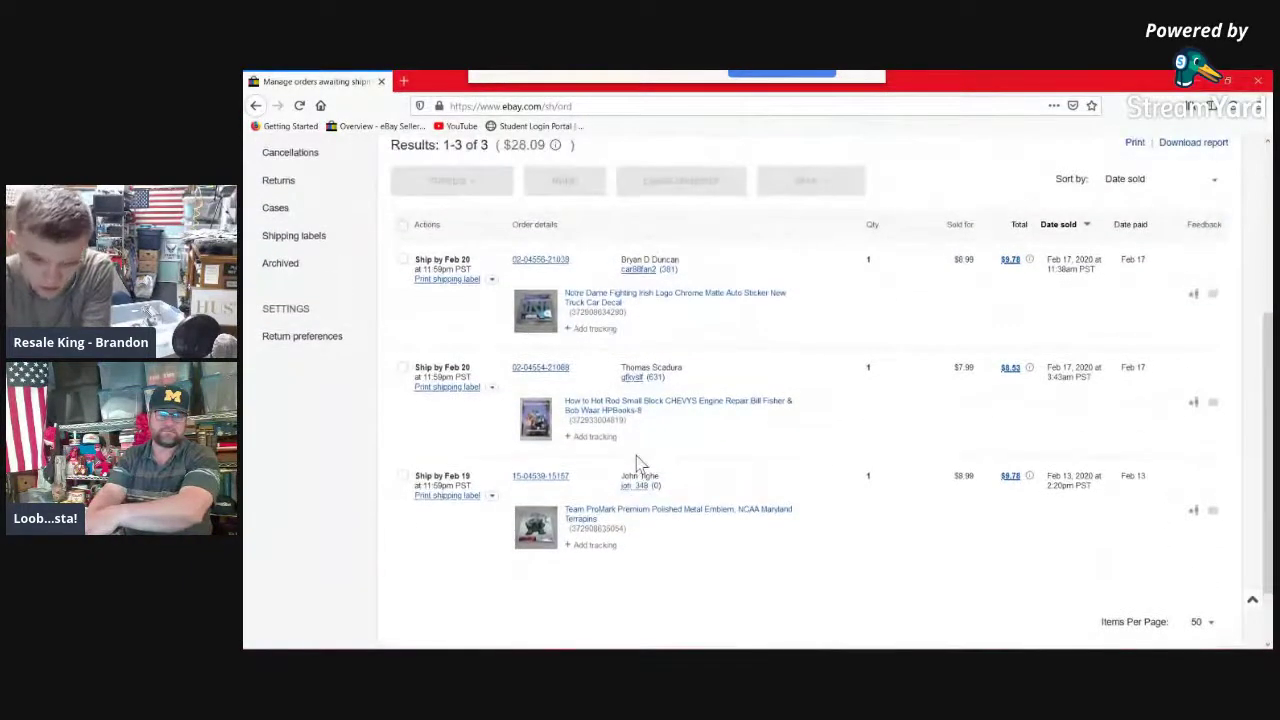
{"action": "scroll", "coordinate": [640, 465], "scroll_direction": "down", "scroll_amount": 2}
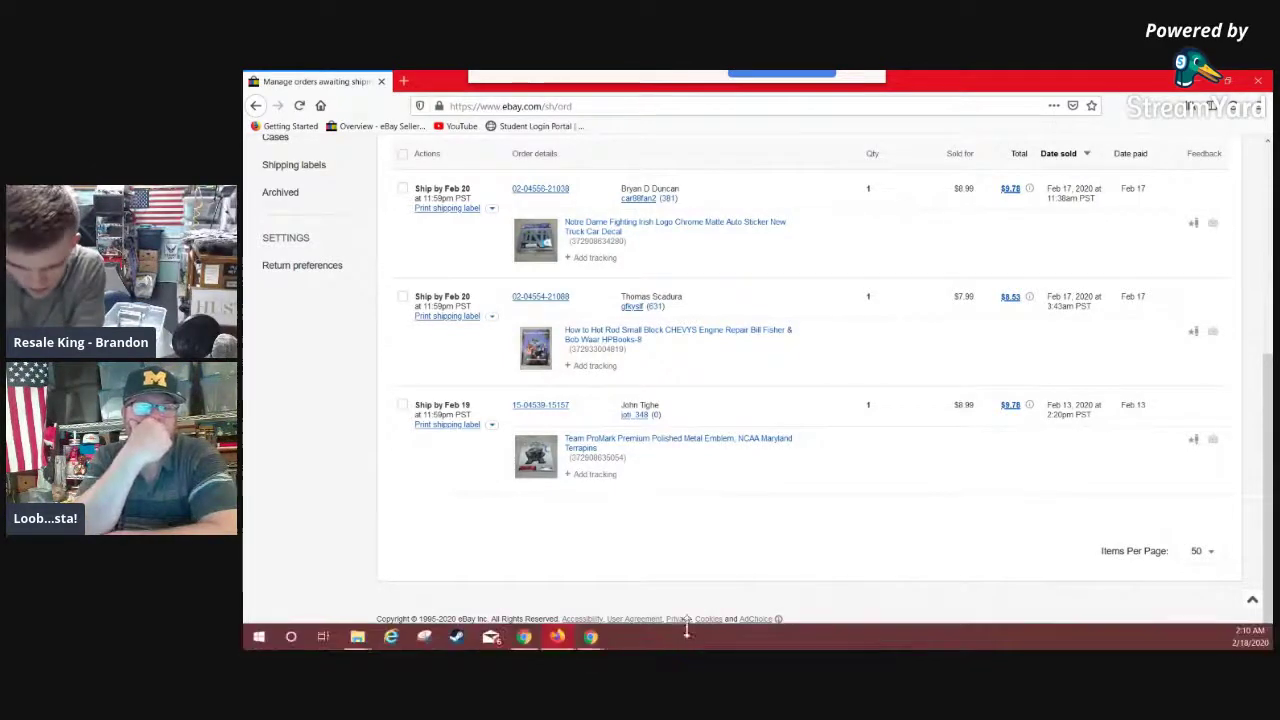
- Switch to the Chrome window with the other eBay account's orders and show the orders awaiting payment
{"action": "mouse_move", "coordinate": [590, 636]}
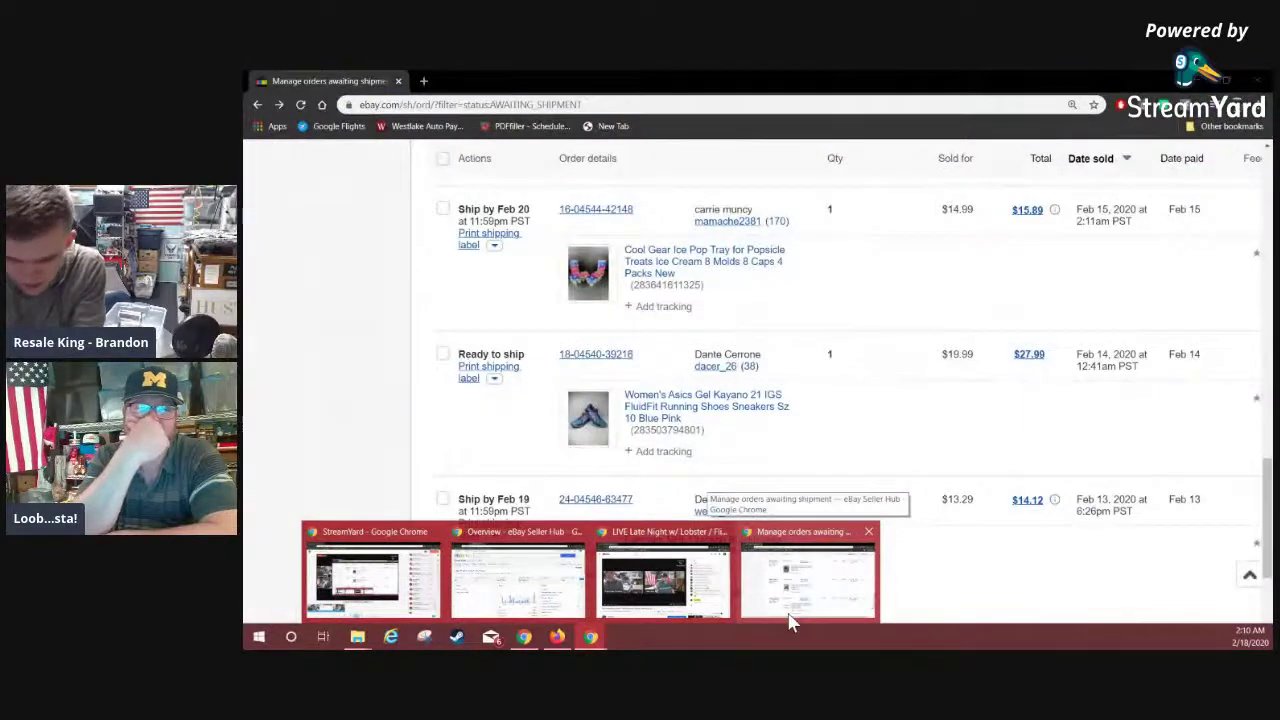
{"action": "left_click", "coordinate": [795, 615]}
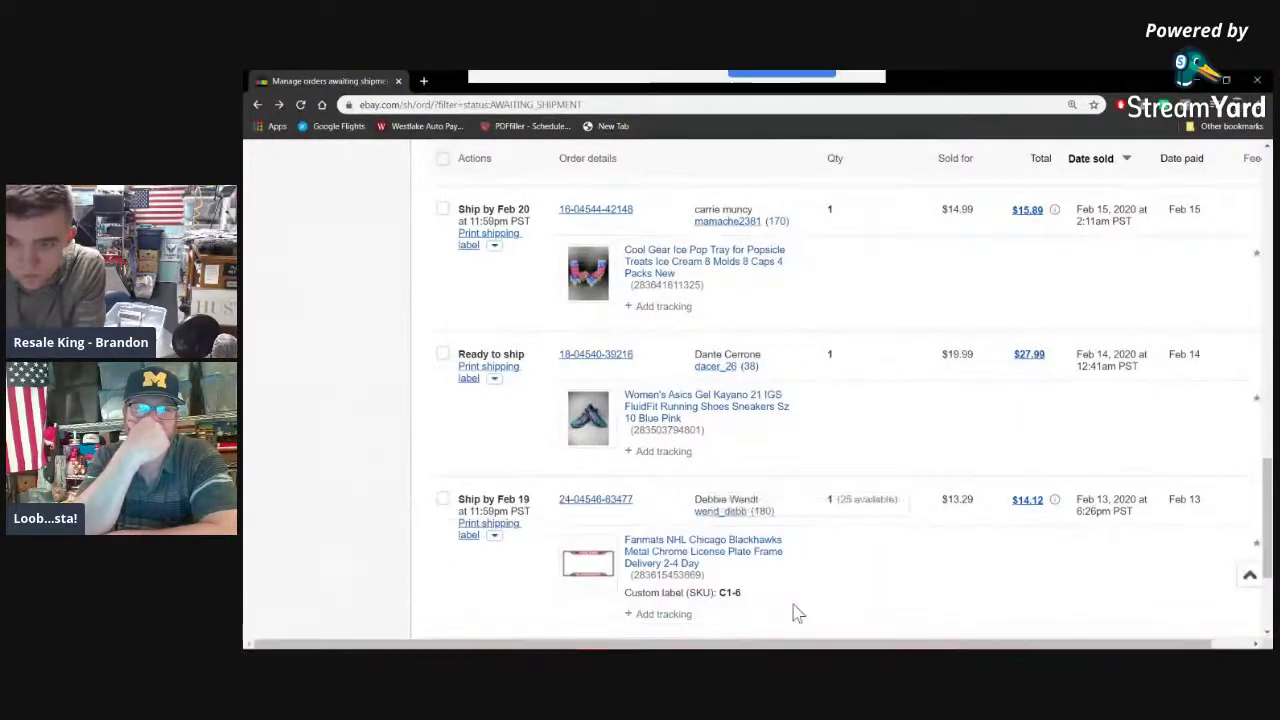
{"action": "scroll", "coordinate": [795, 612], "scroll_direction": "up", "scroll_amount": 4}
{"action": "scroll", "coordinate": [726, 425], "scroll_direction": "up", "scroll_amount": 8}
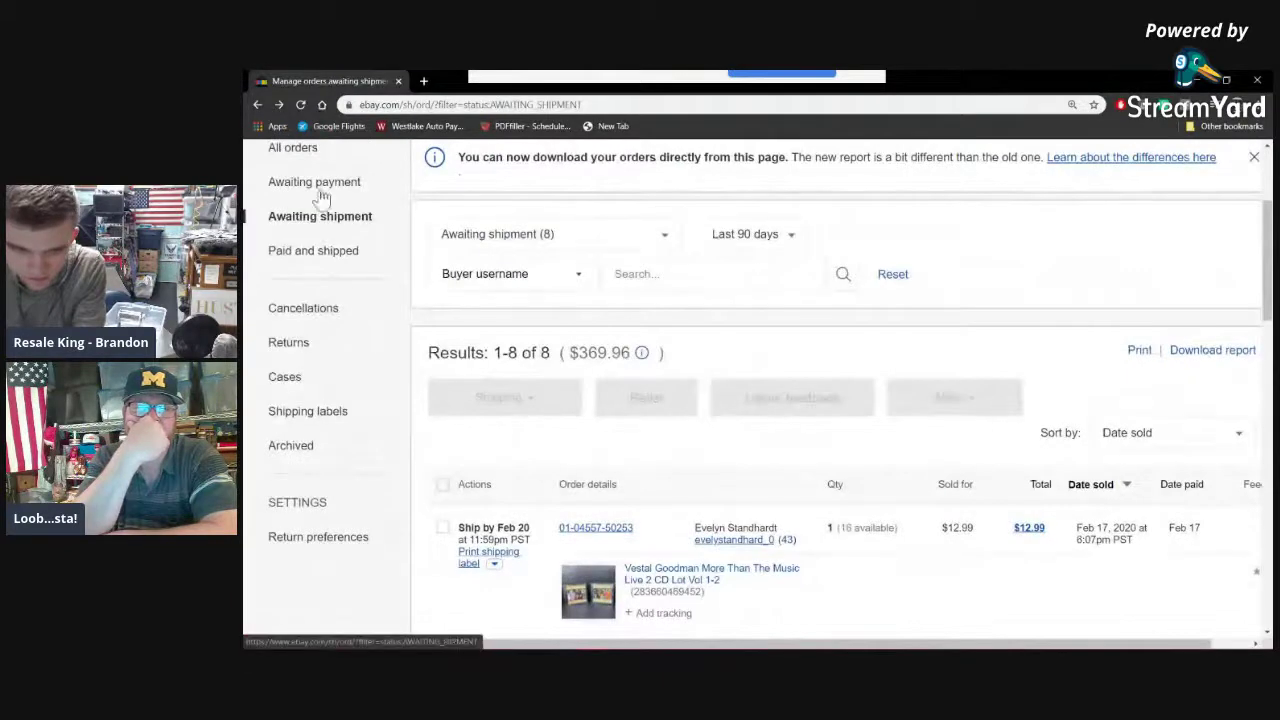
{"action": "left_click", "coordinate": [316, 184]}
{"action": "scroll", "coordinate": [735, 418], "scroll_direction": "down", "scroll_amount": 5}
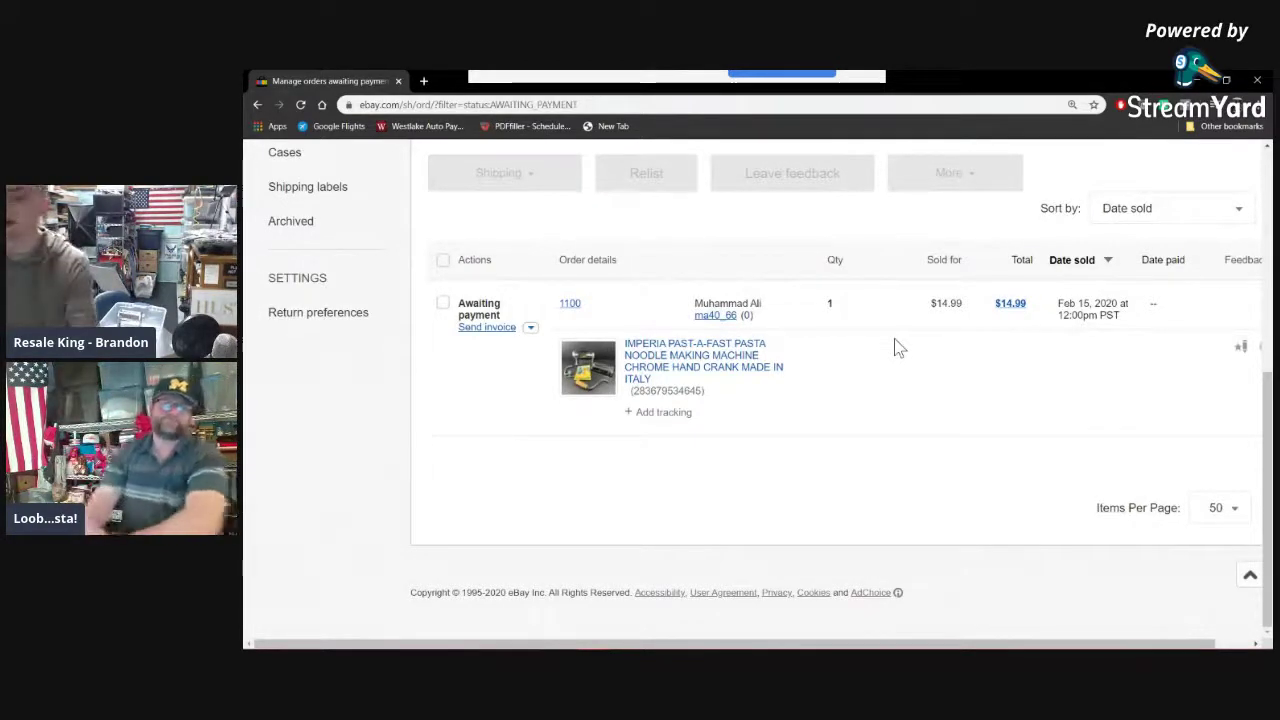
- Check the actions available for the unpaid Imperia pasta machine order and open its order cancellation form
{"action": "mouse_move", "coordinate": [400, 648]}
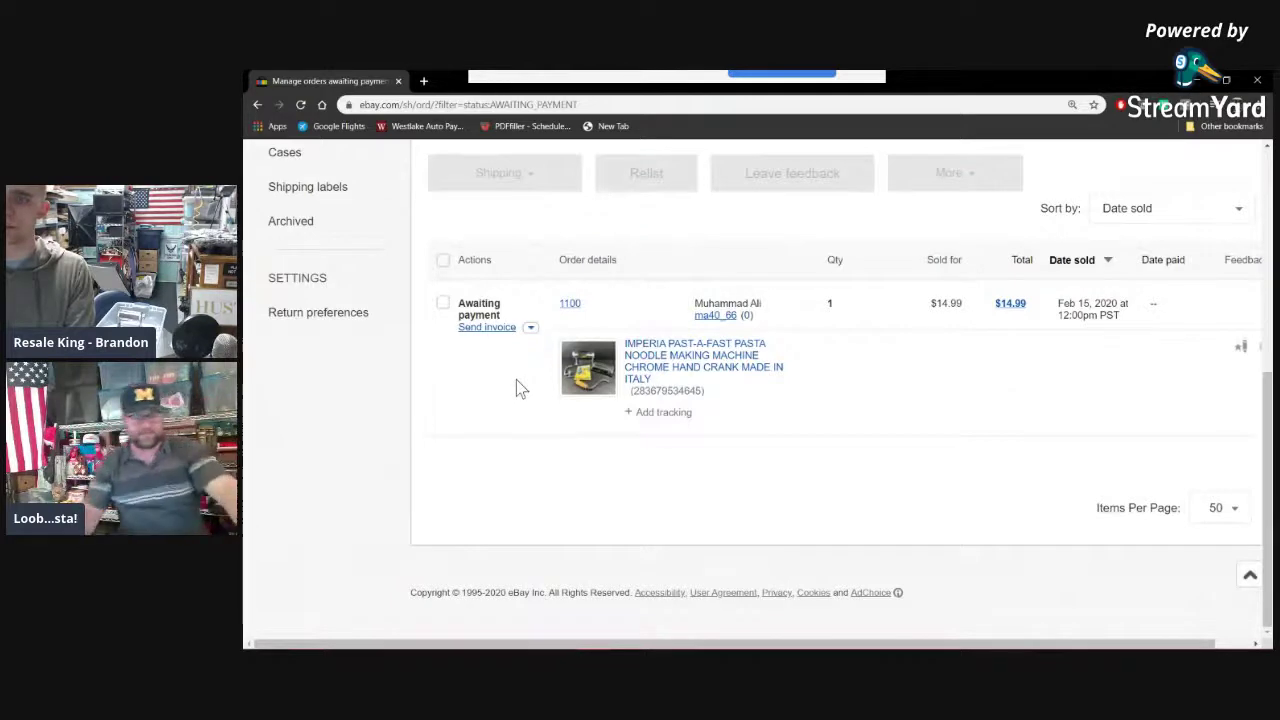
{"action": "left_click", "coordinate": [531, 329]}
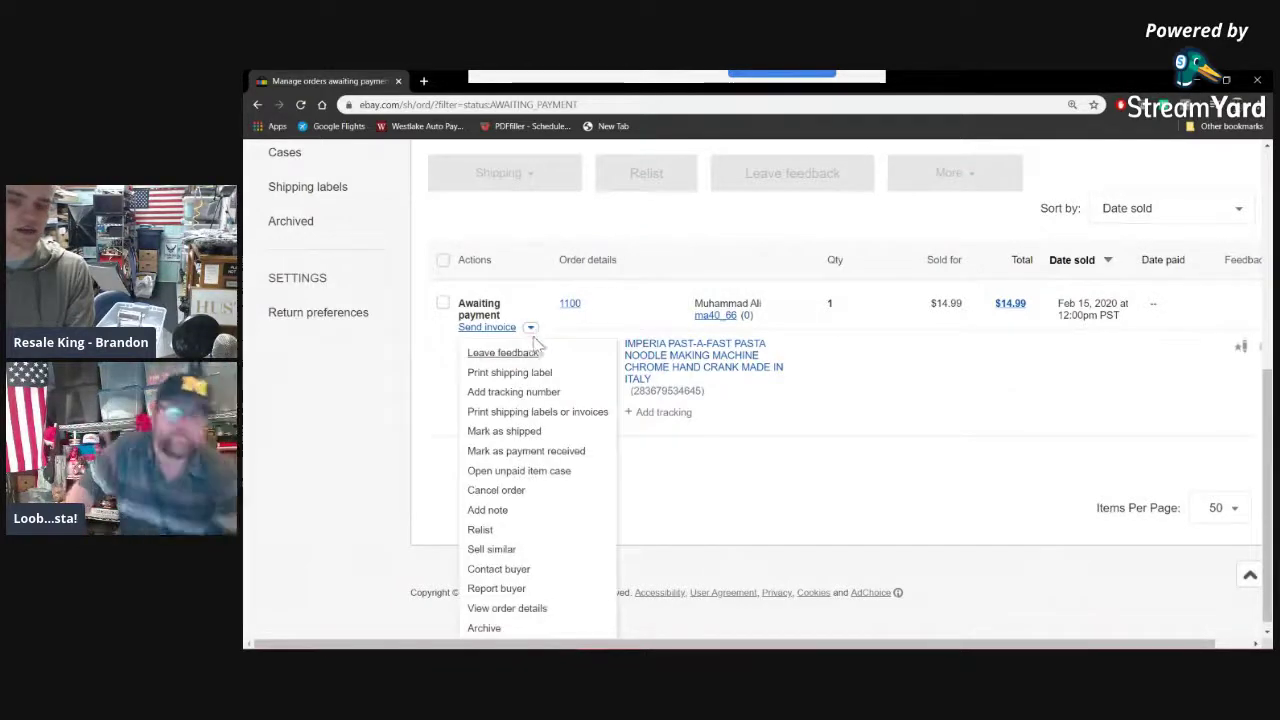
{"action": "left_click", "coordinate": [810, 492]}
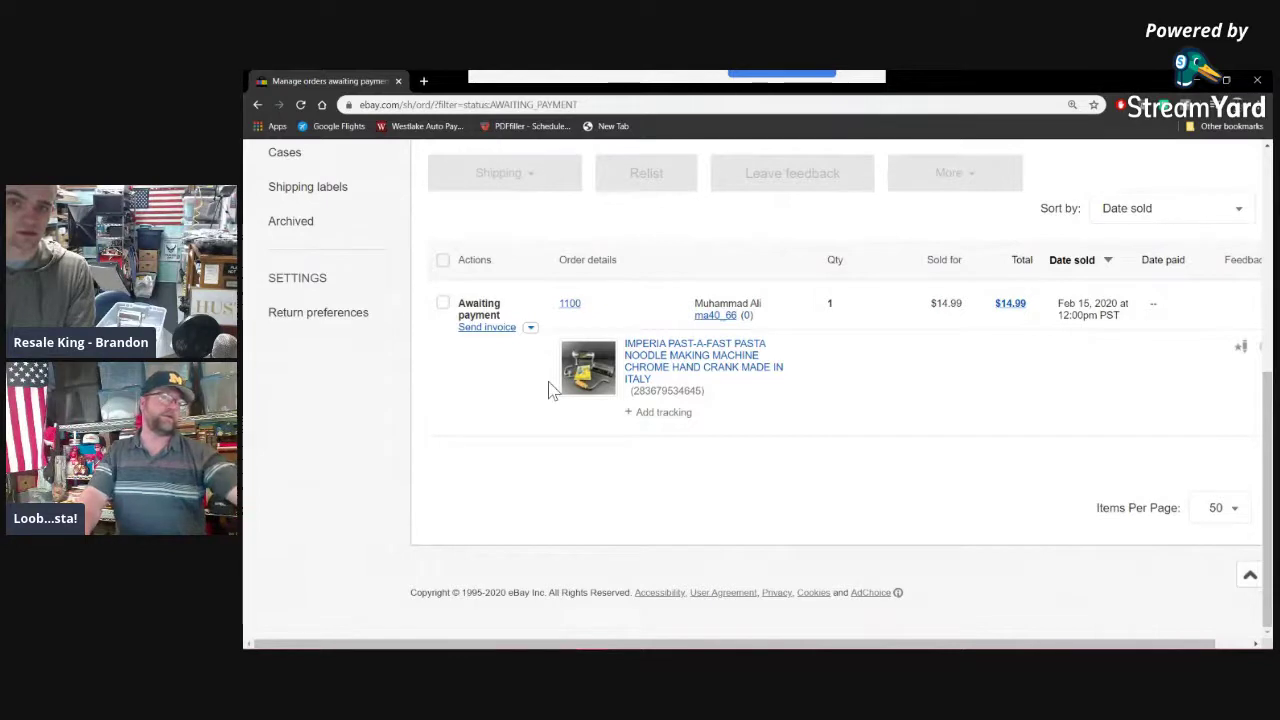
{"action": "left_click", "coordinate": [530, 327]}
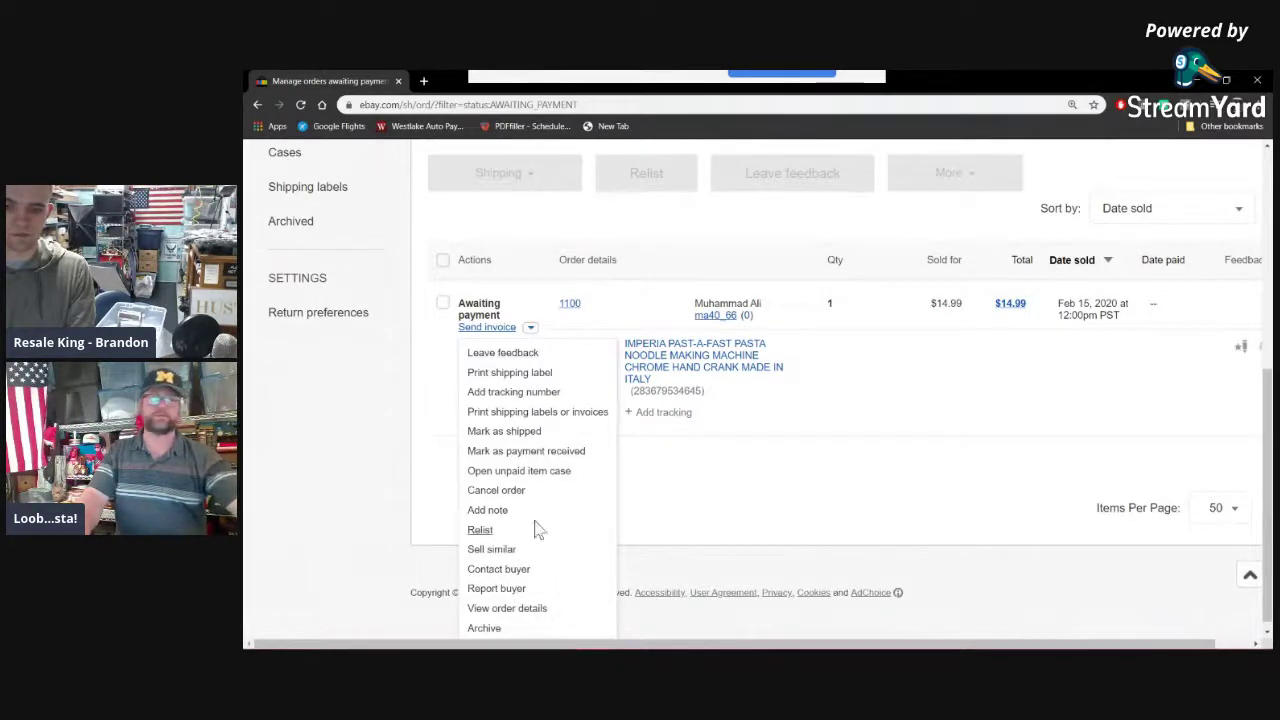
{"action": "left_click", "coordinate": [495, 494]}
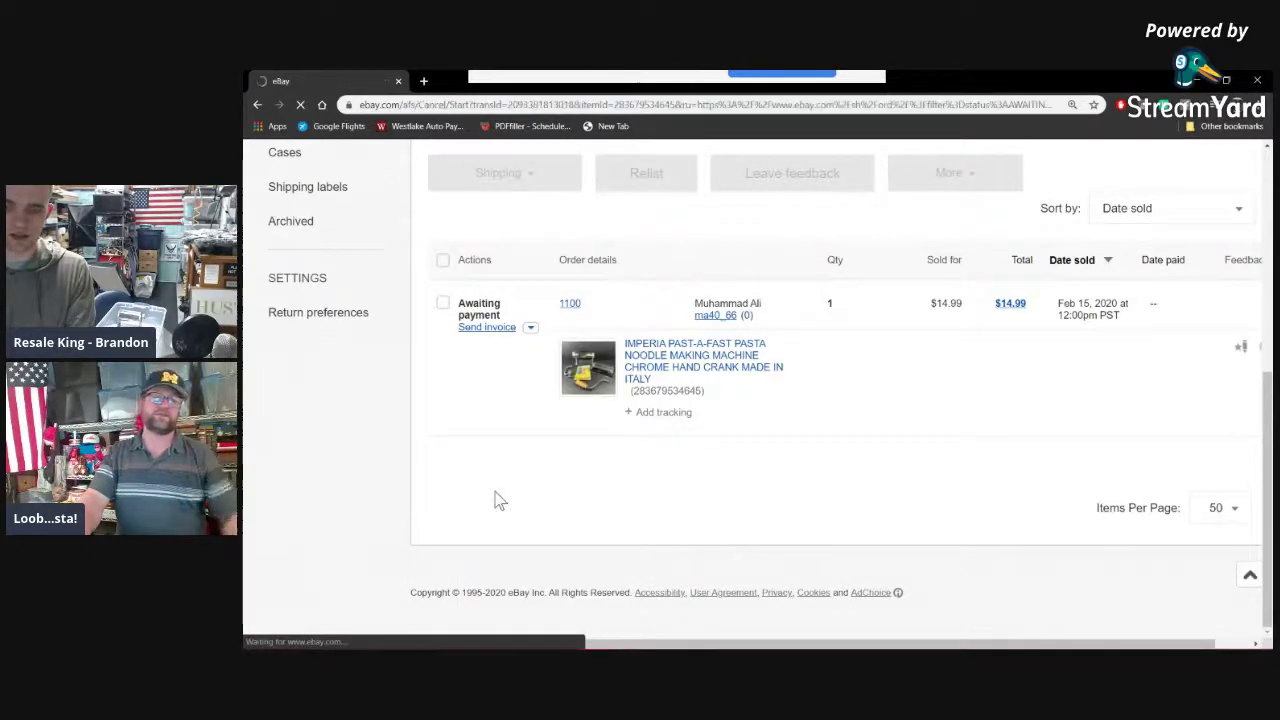
- Examine the available cancellation reasons for the pasta machine order without choosing one
{"action": "left_click", "coordinate": [441, 400]}
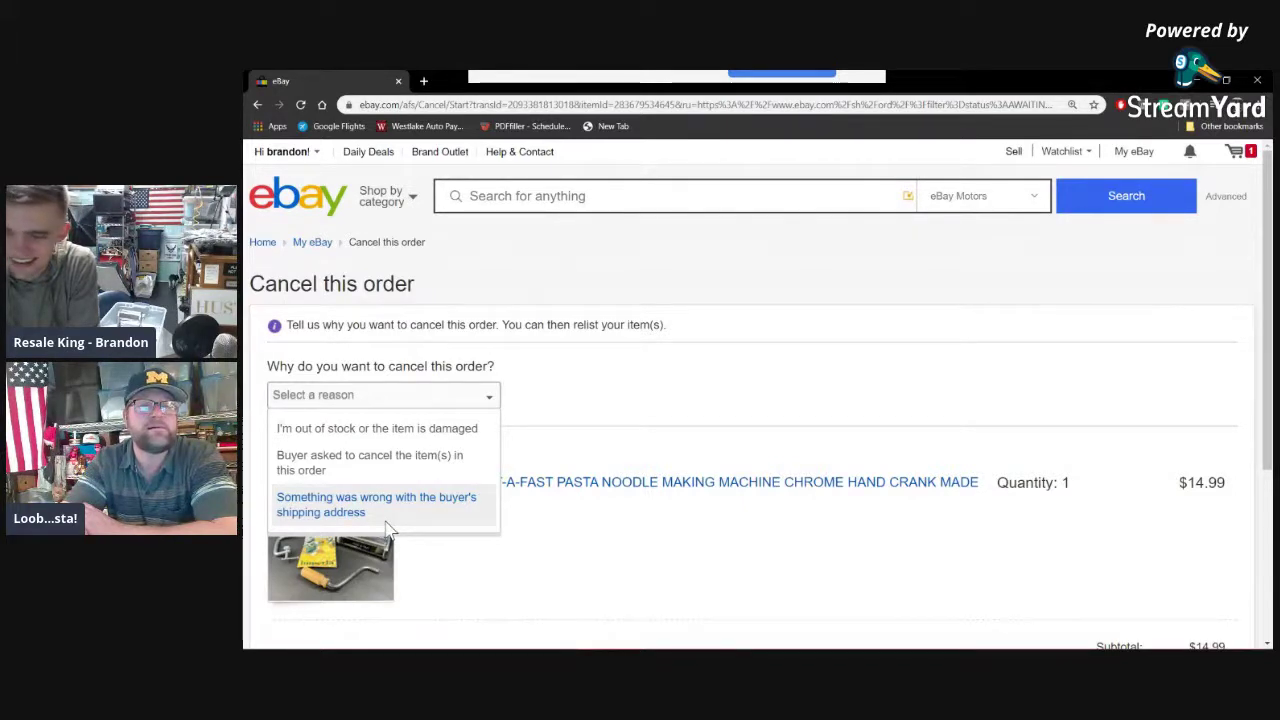
{"action": "left_click", "coordinate": [578, 402]}
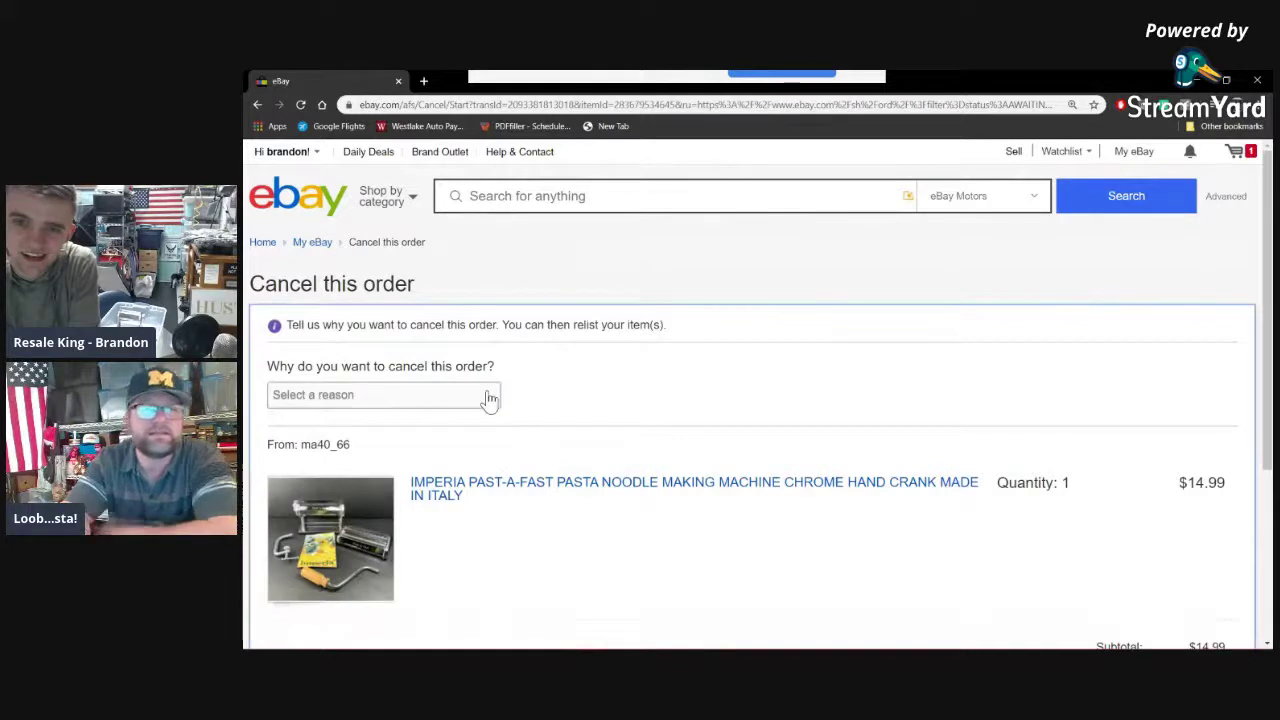
{"action": "left_click", "coordinate": [487, 398]}
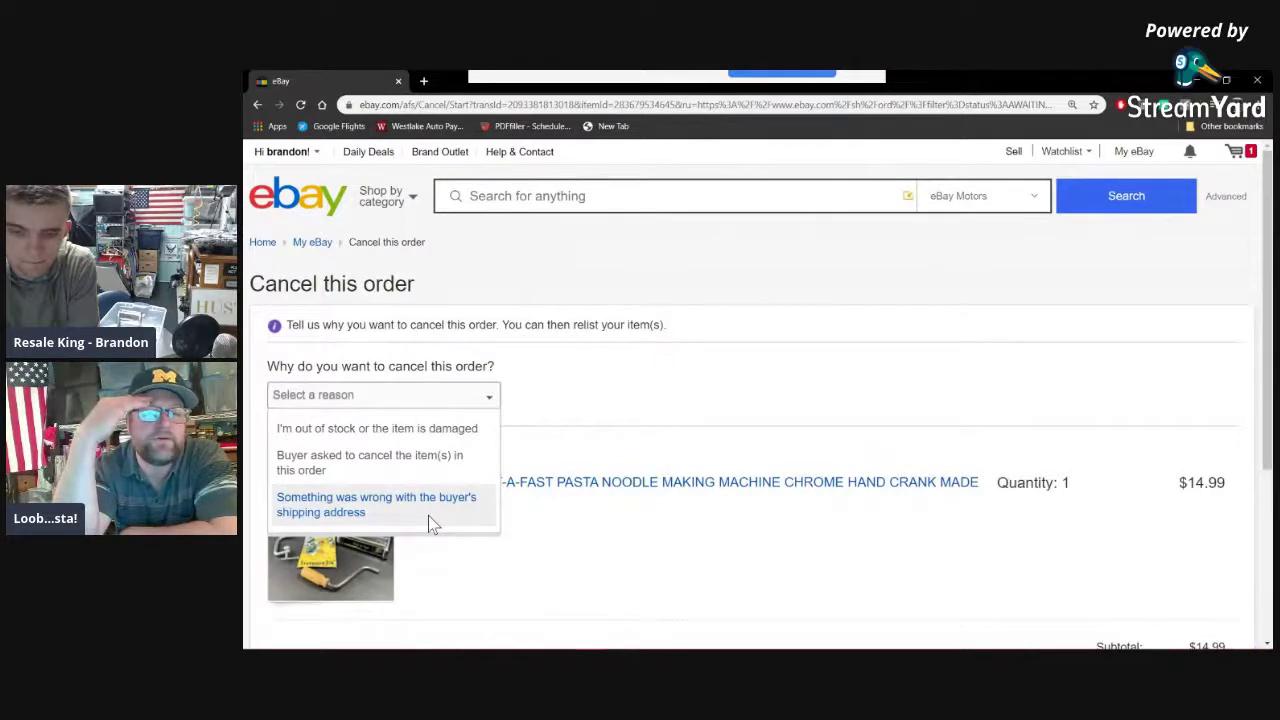
{"action": "left_click", "coordinate": [533, 410]}
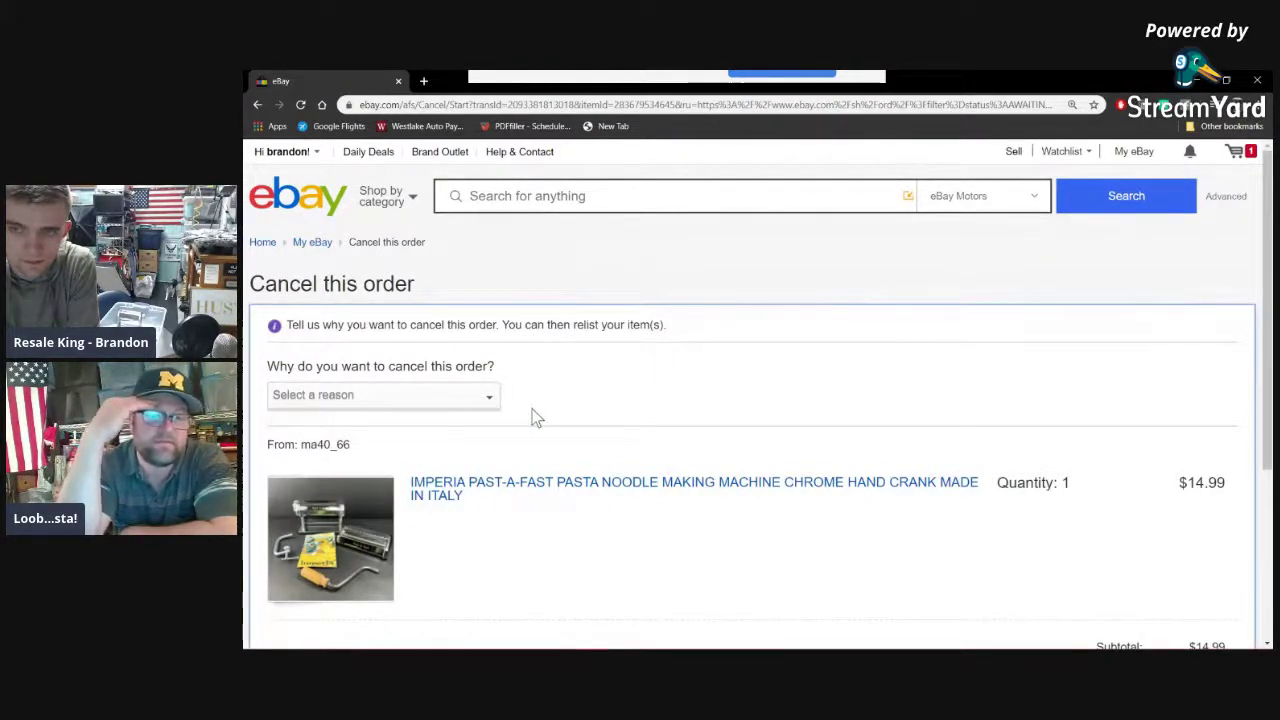
- Leave the cancellation form, return to the orders awaiting shipment and look through the whole list
{"action": "left_click", "coordinate": [257, 105]}
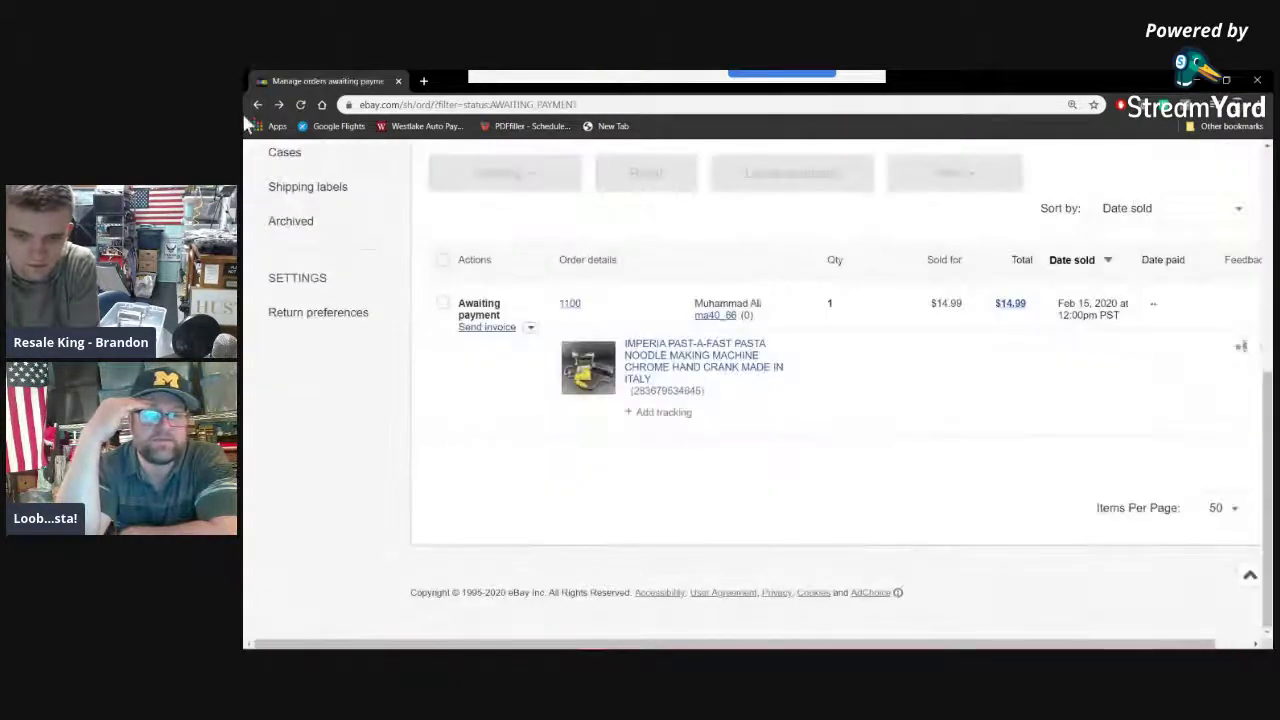
{"action": "left_click", "coordinate": [258, 106]}
{"action": "scroll", "coordinate": [495, 410], "scroll_direction": "down", "scroll_amount": 10}
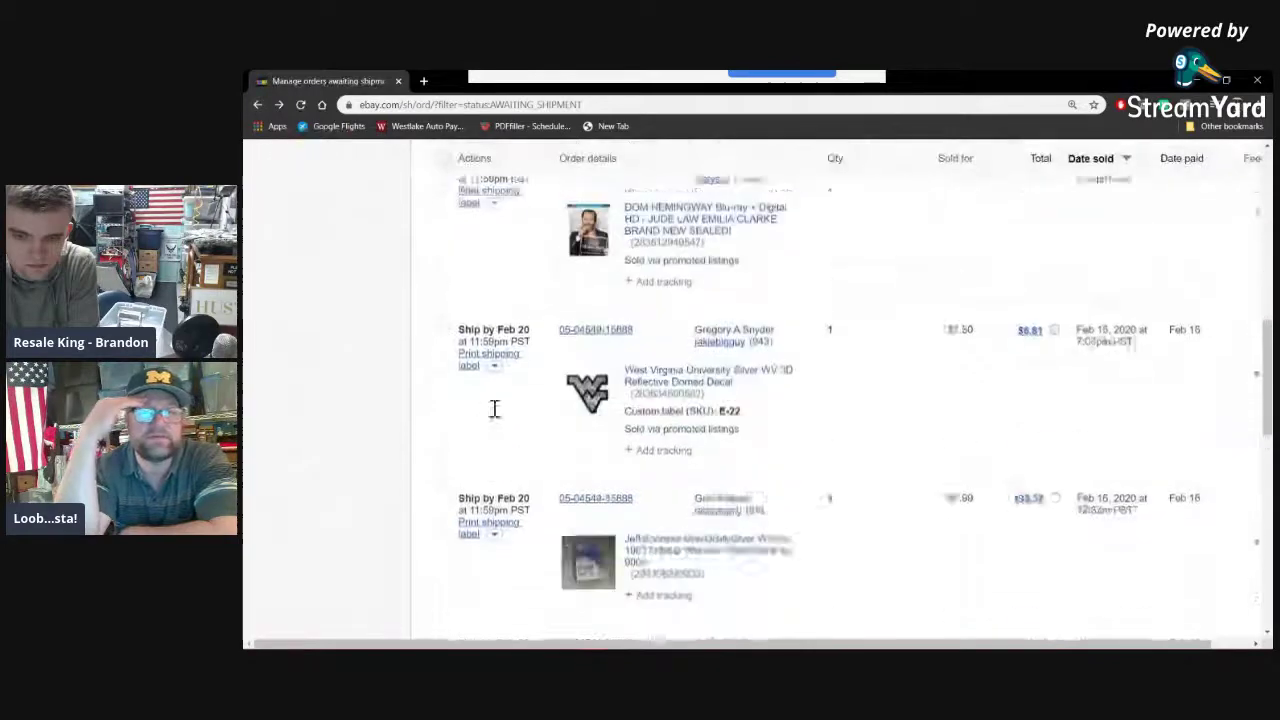
{"action": "scroll", "coordinate": [493, 418], "scroll_direction": "down", "scroll_amount": 3}
{"action": "scroll", "coordinate": [491, 417], "scroll_direction": "up", "scroll_amount": 6}
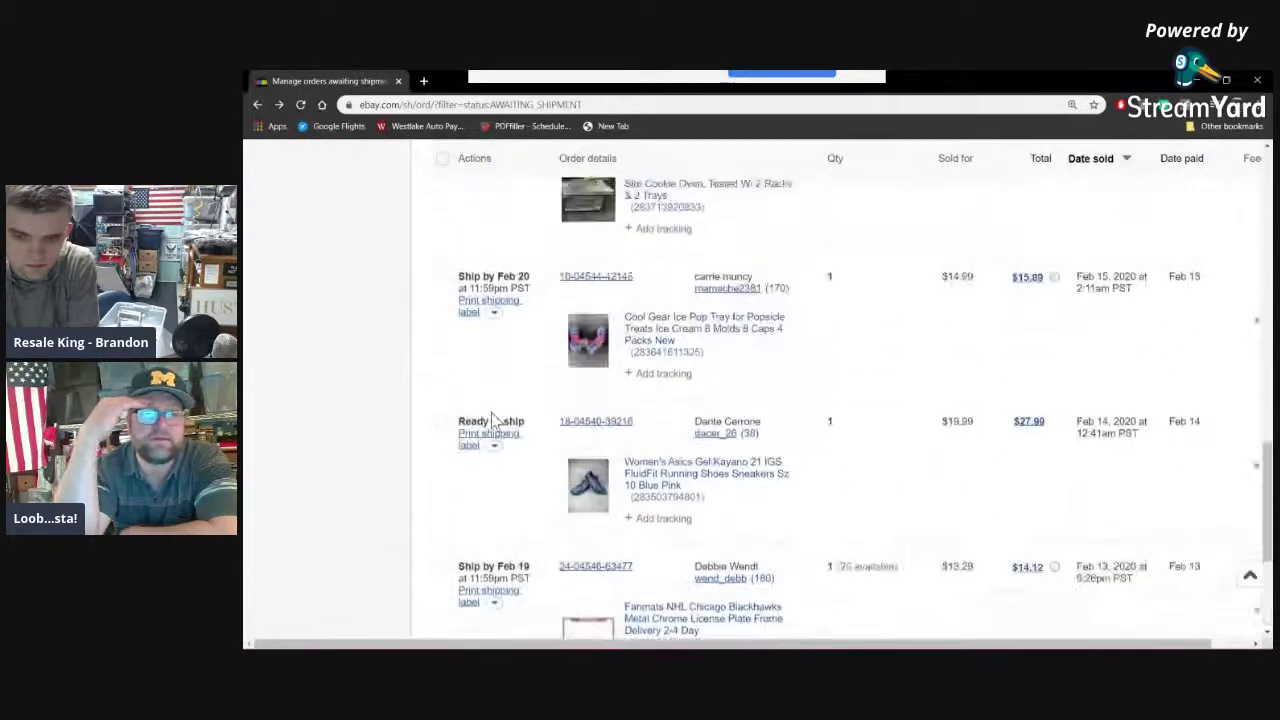
{"action": "scroll", "coordinate": [490, 415], "scroll_direction": "up", "scroll_amount": 8}
{"action": "scroll", "coordinate": [490, 418], "scroll_direction": "down", "scroll_amount": 3}
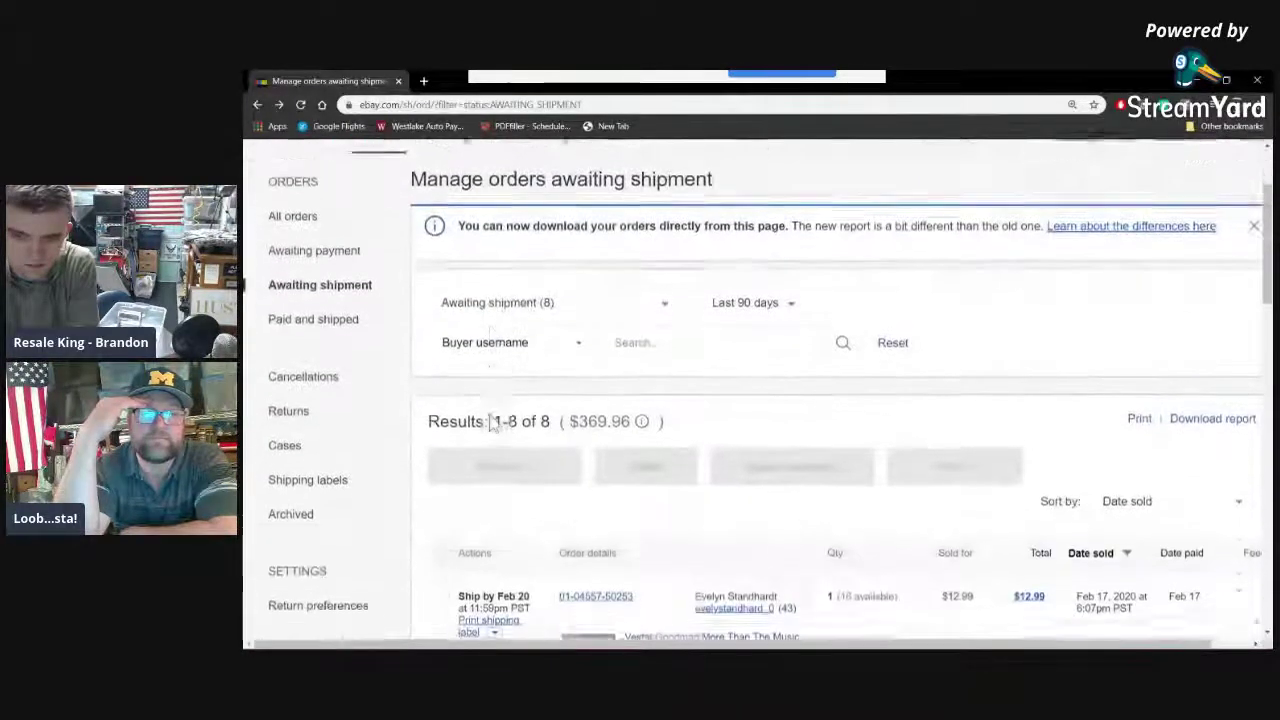
{"action": "scroll", "coordinate": [490, 420], "scroll_direction": "down", "scroll_amount": 10}
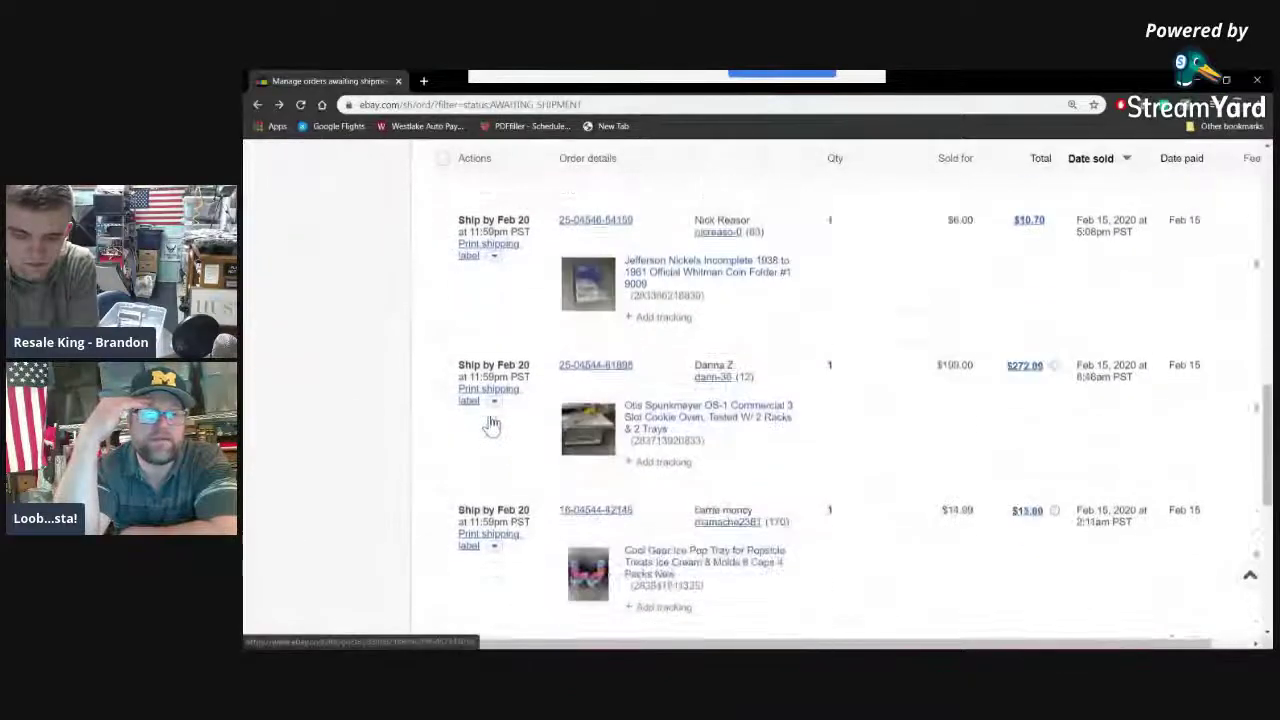
{"action": "scroll", "coordinate": [490, 420], "scroll_direction": "down", "scroll_amount": 2}
{"action": "scroll", "coordinate": [490, 424], "scroll_direction": "up", "scroll_amount": 10}
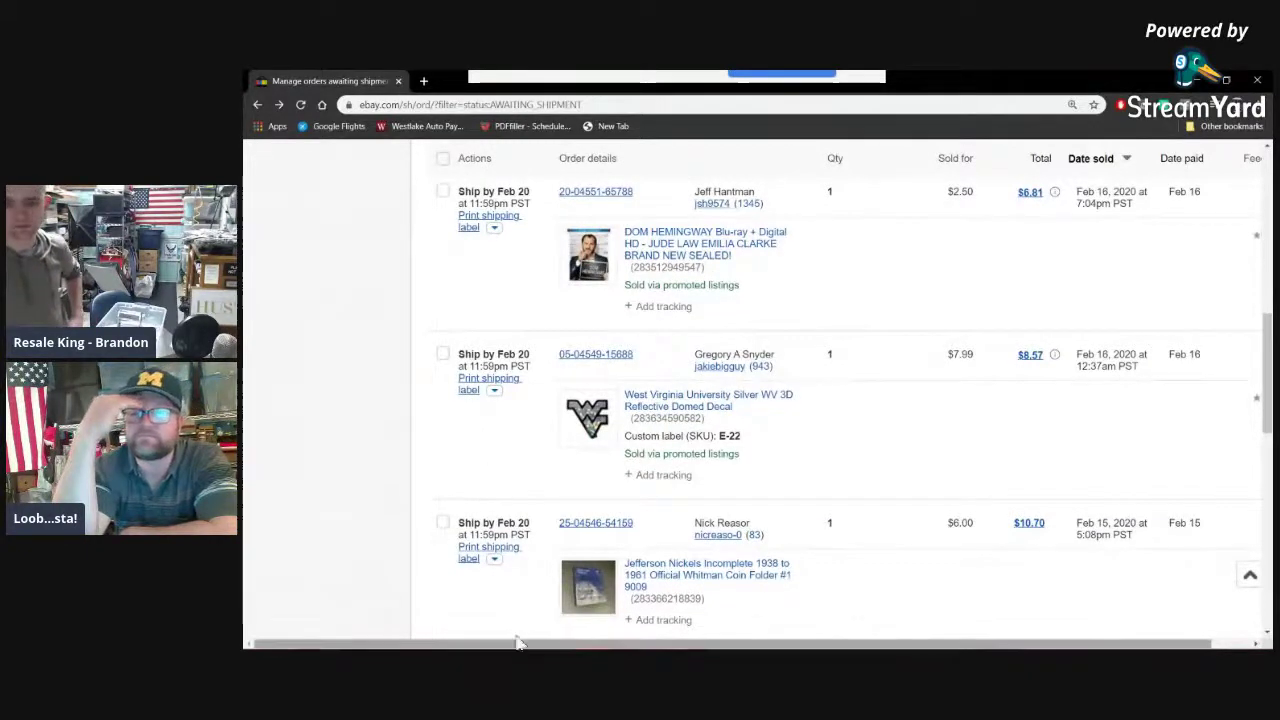
- Switch to Firefox, view the sold listing for the Small Block CHEVYS book, and return to the orders list
{"action": "left_click", "coordinate": [557, 637]}
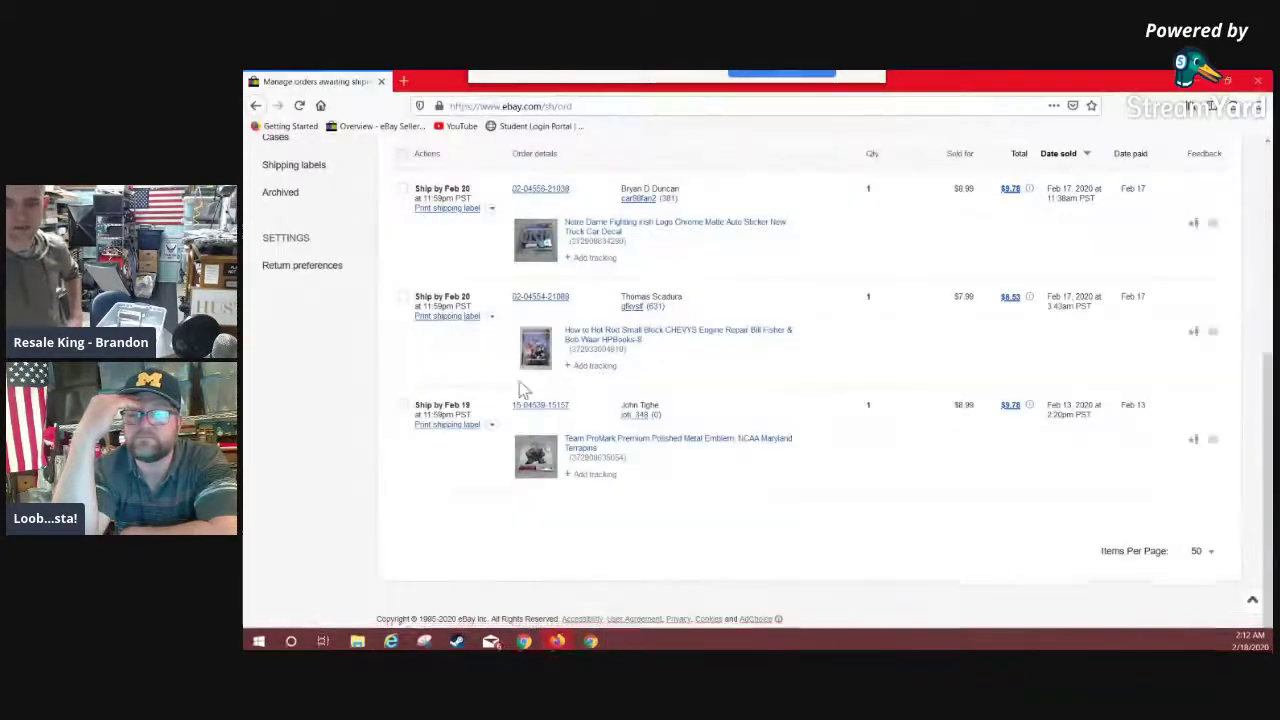
{"action": "left_click", "coordinate": [636, 347]}
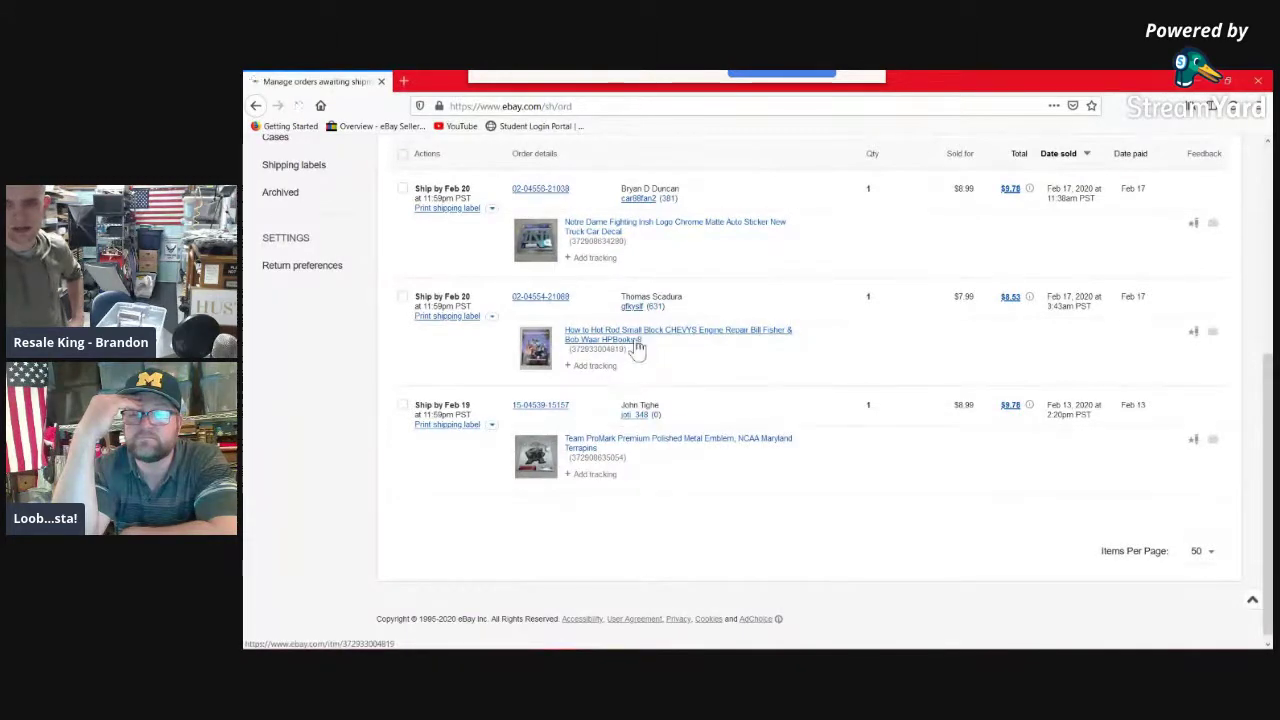
{"action": "scroll", "coordinate": [543, 446], "scroll_direction": "down", "scroll_amount": 4}
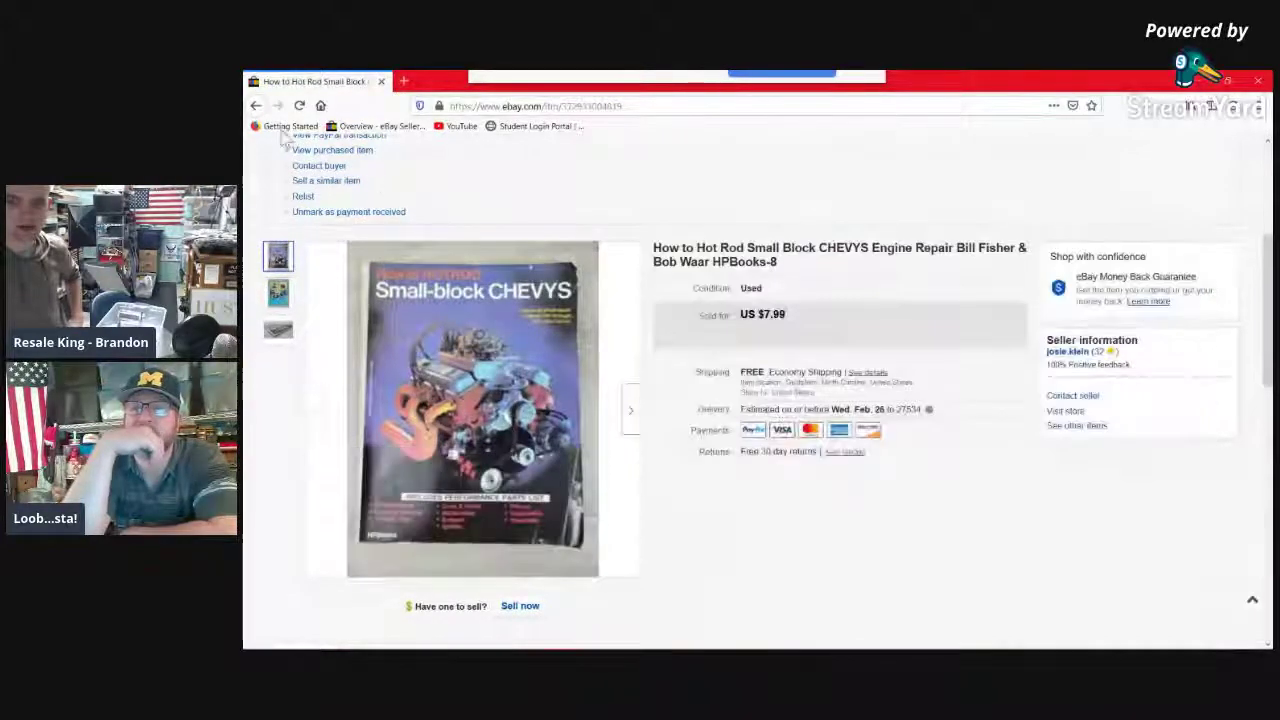
{"action": "left_click", "coordinate": [255, 105]}
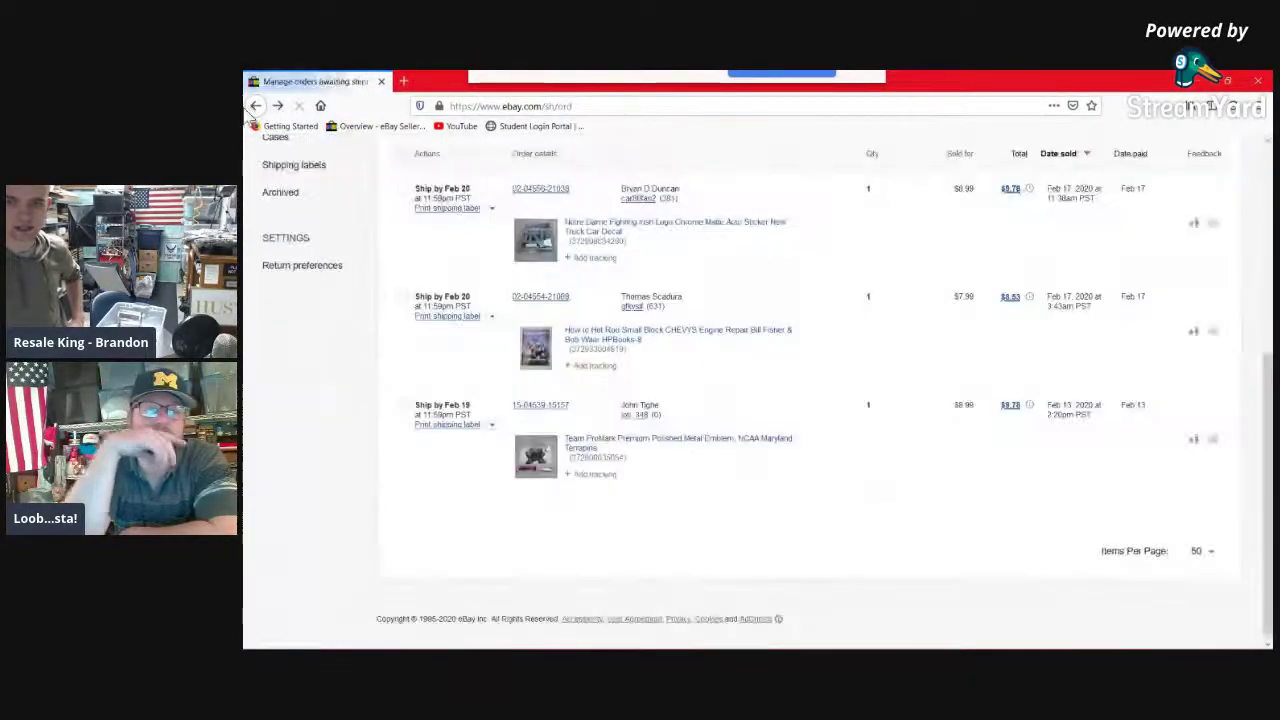